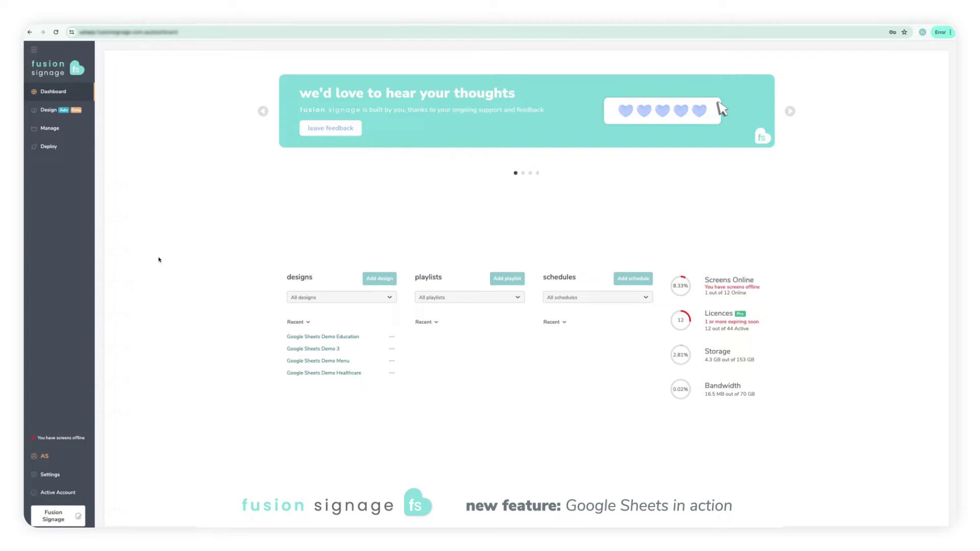
Create a New Blank Design from scratch and bring up the Dynamic Widget list.
{"action": "left_click", "coordinate": [49, 111]}
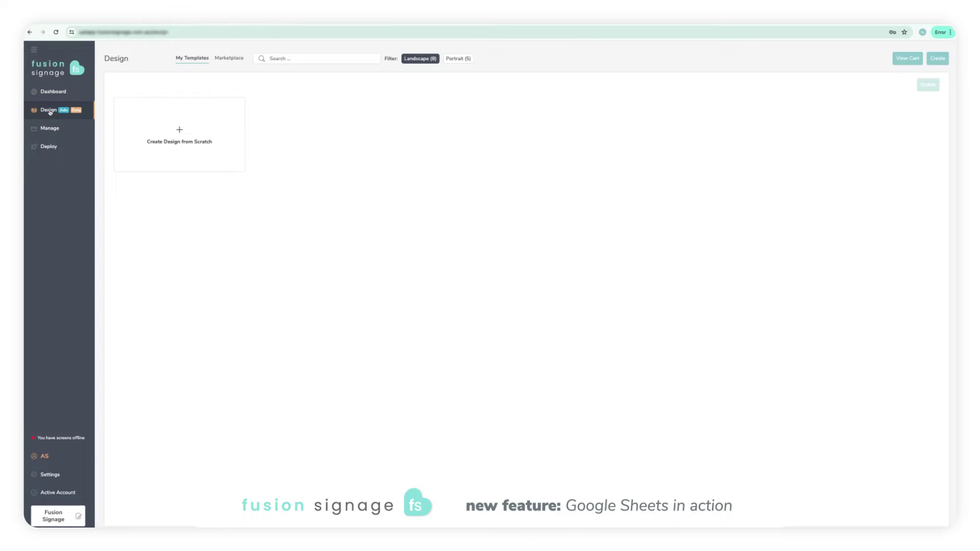
{"action": "left_click", "coordinate": [146, 131]}
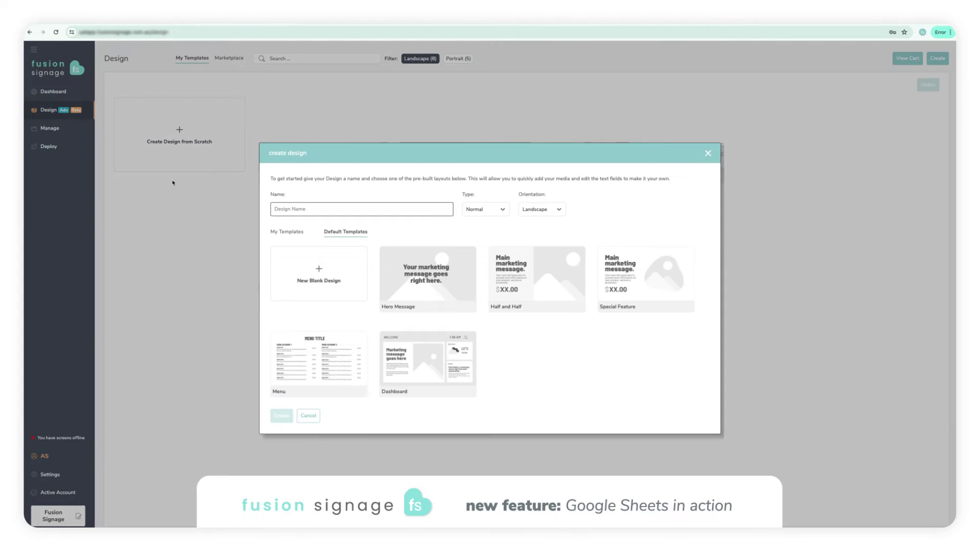
{"action": "left_click", "coordinate": [308, 280]}
{"action": "left_click", "coordinate": [281, 416]}
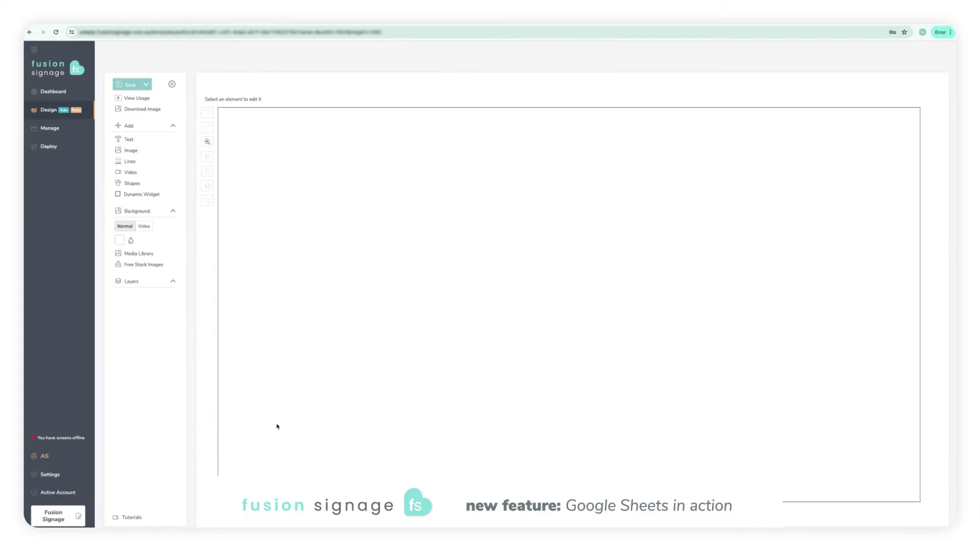
{"action": "left_click", "coordinate": [149, 194]}
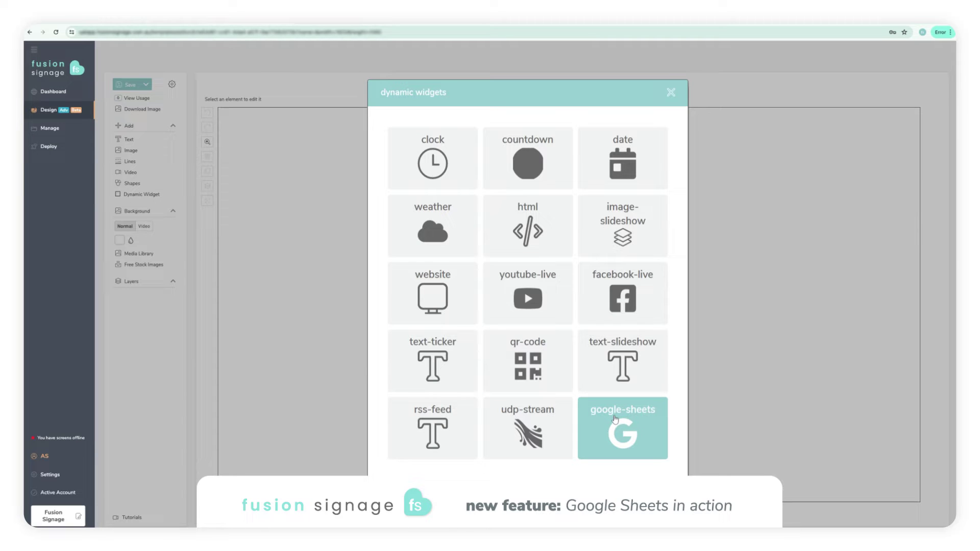
Add a google-sheets widget with the sheet ID and API key so it shows 'Hello' from A1.
{"action": "left_click", "coordinate": [616, 419]}
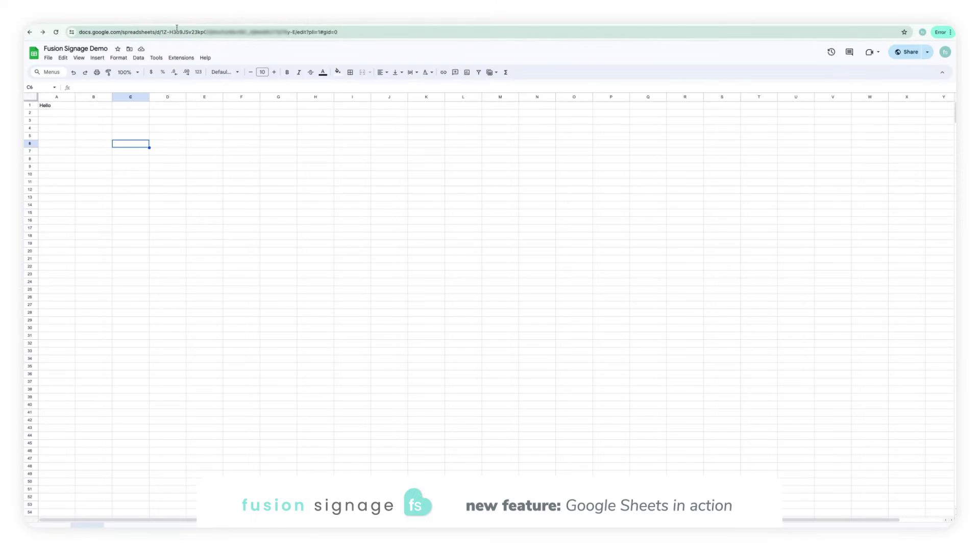
{"action": "left_click_drag", "start_coordinate": [312, 32], "coordinate": [162, 29]}
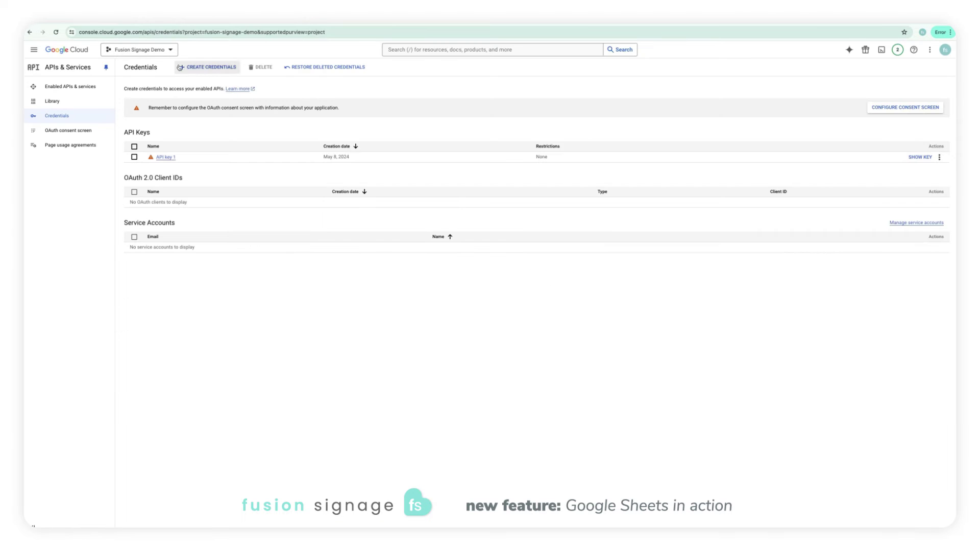
{"action": "left_click", "coordinate": [921, 157]}
{"action": "left_click", "coordinate": [577, 283]}
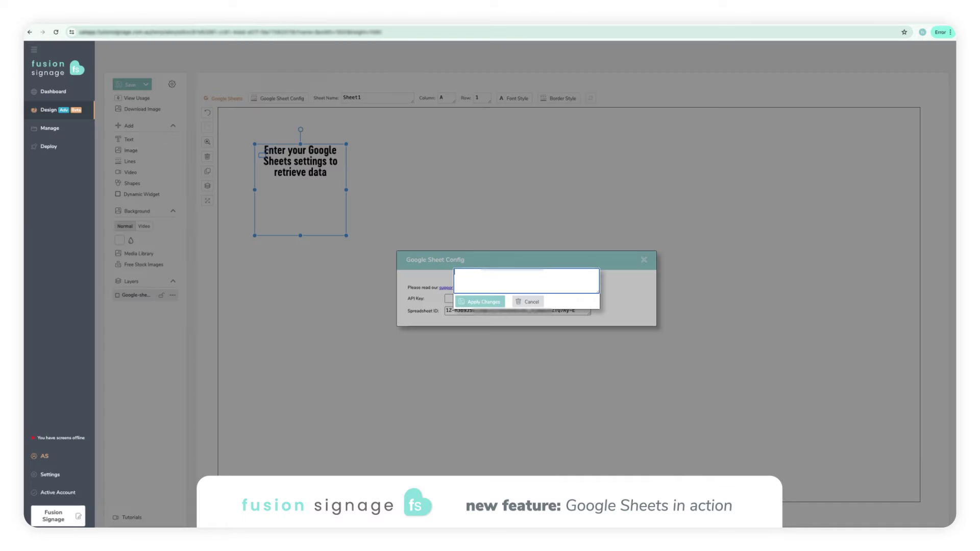
{"action": "key", "text": "ctrl+v"}
{"action": "left_click", "coordinate": [494, 305]}
{"action": "left_click", "coordinate": [645, 259]}
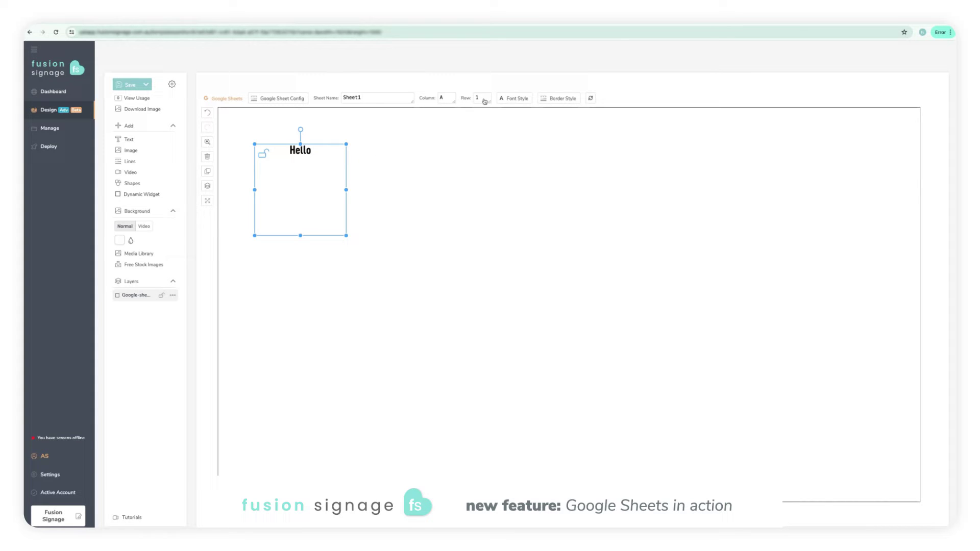
Preview a Dotted width-28 border on the Hello widget, discard it, then duplicate the widget.
{"action": "left_click", "coordinate": [520, 101]}
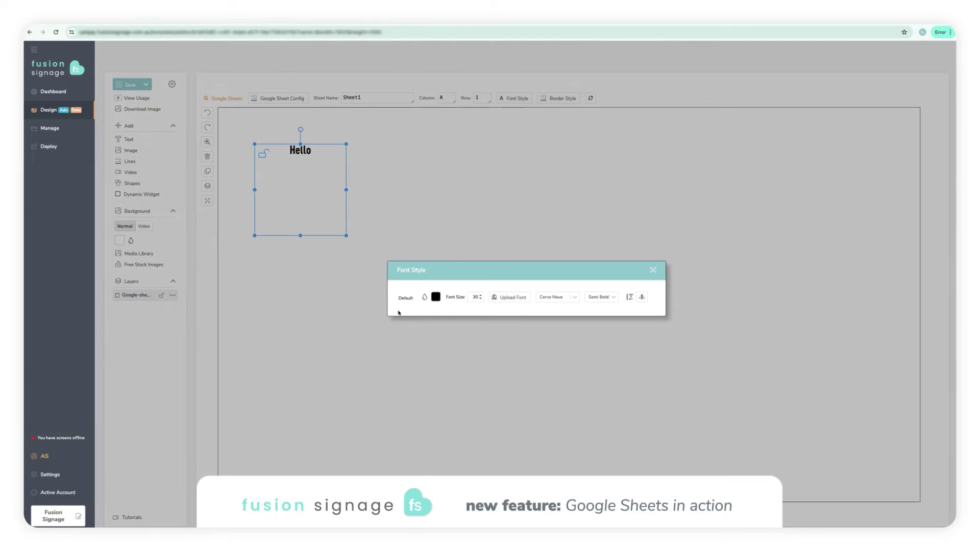
{"action": "left_click", "coordinate": [652, 271]}
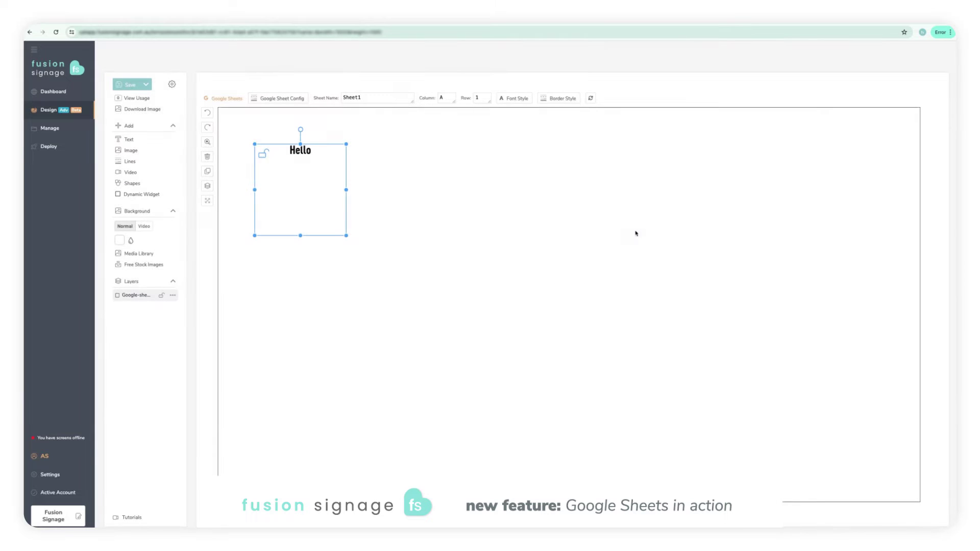
{"action": "left_click", "coordinate": [563, 100]}
{"action": "left_click", "coordinate": [543, 280]}
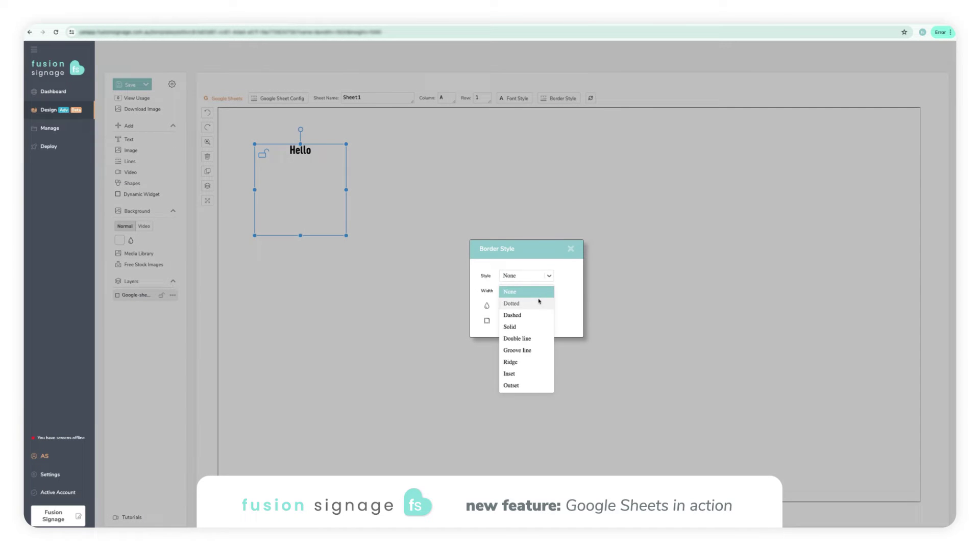
{"action": "left_click", "coordinate": [539, 302]}
{"action": "left_click_drag", "start_coordinate": [538, 303], "coordinate": [526, 305]}
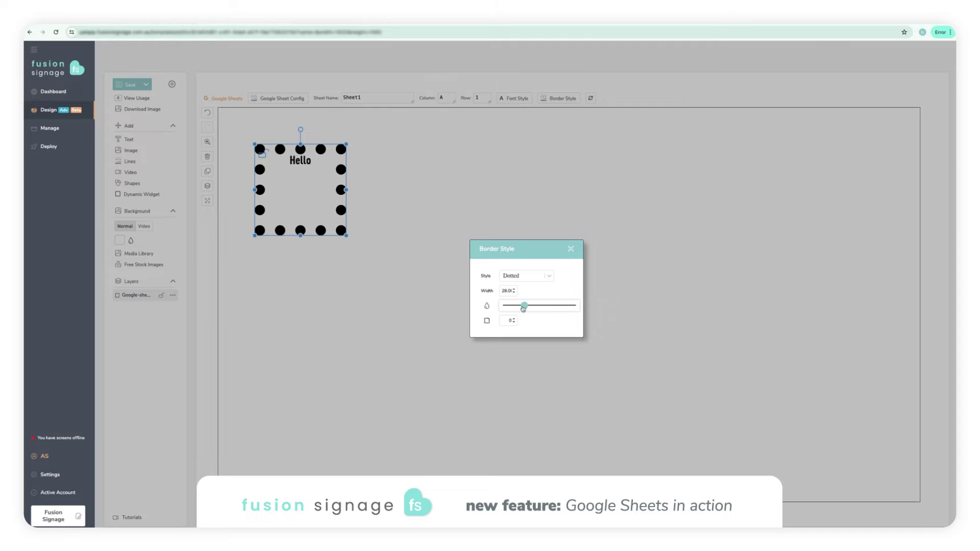
{"action": "left_click", "coordinate": [570, 249]}
{"action": "key", "text": "ctrl+d"}
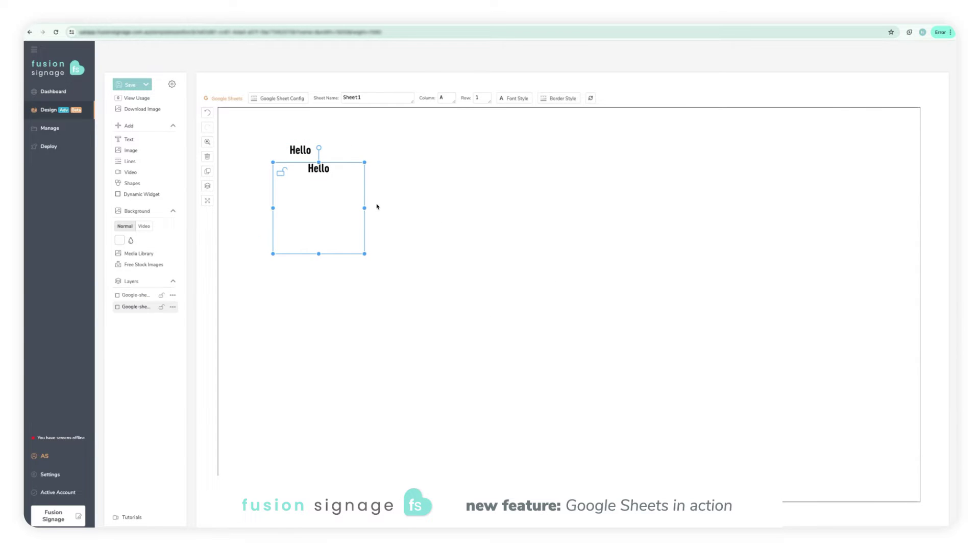
Duplicate the Hello widget into a row of four copies.
{"action": "left_click_drag", "start_coordinate": [337, 181], "coordinate": [433, 163]}
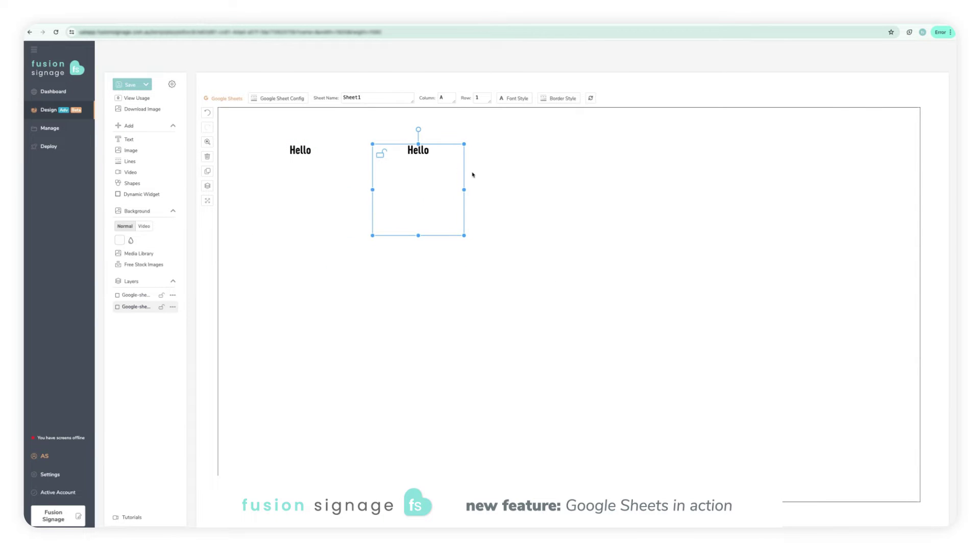
{"action": "key", "text": "ctrl+d"}
{"action": "left_click_drag", "start_coordinate": [347, 197], "coordinate": [528, 179]}
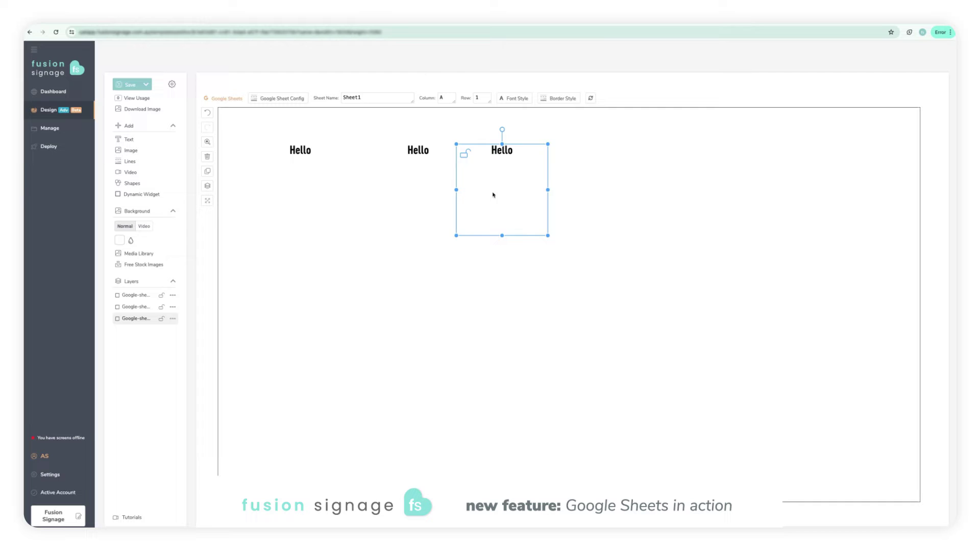
{"action": "key", "text": "ctrl+d"}
{"action": "left_click_drag", "start_coordinate": [316, 204], "coordinate": [579, 183]}
Set the copies to columns B, C and D: the meeting notice, Fish and Chips, and $10.50.
{"action": "left_click", "coordinate": [423, 154]}
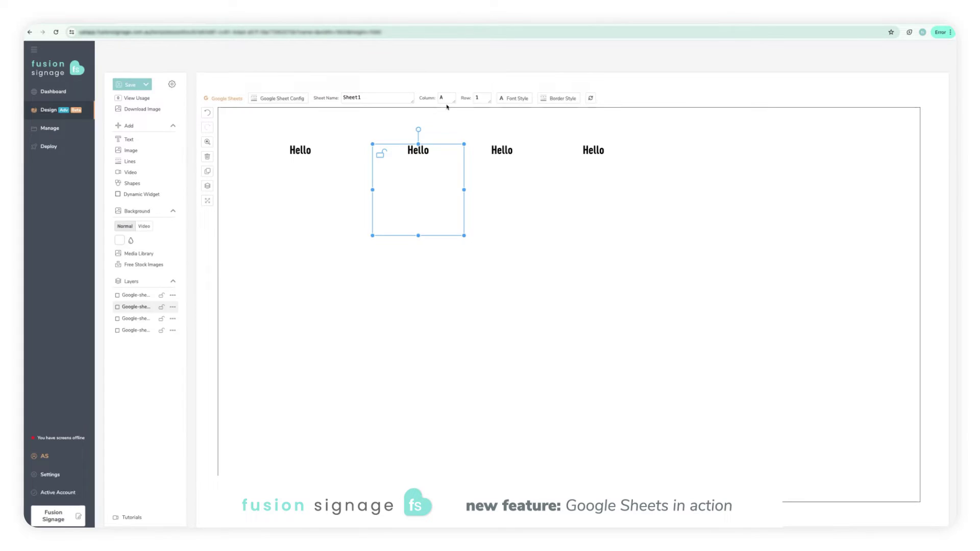
{"action": "left_click", "coordinate": [447, 98]}
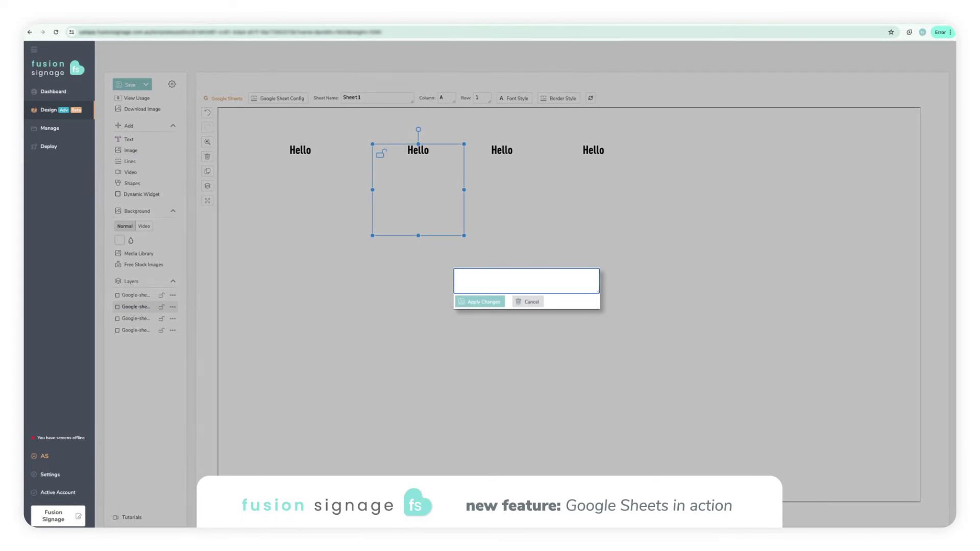
{"action": "left_click", "coordinate": [480, 302]}
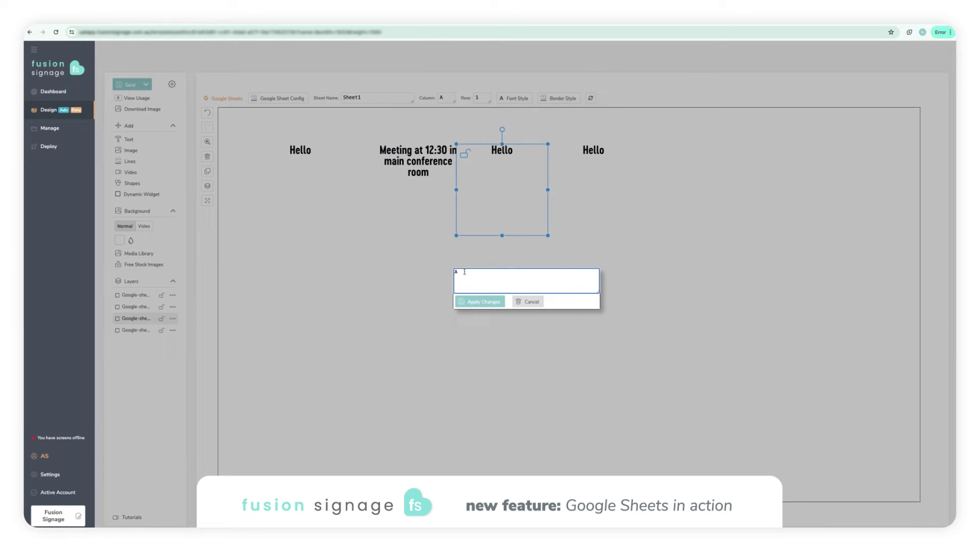
{"action": "left_click", "coordinate": [469, 302]}
{"action": "left_click", "coordinate": [447, 98]}
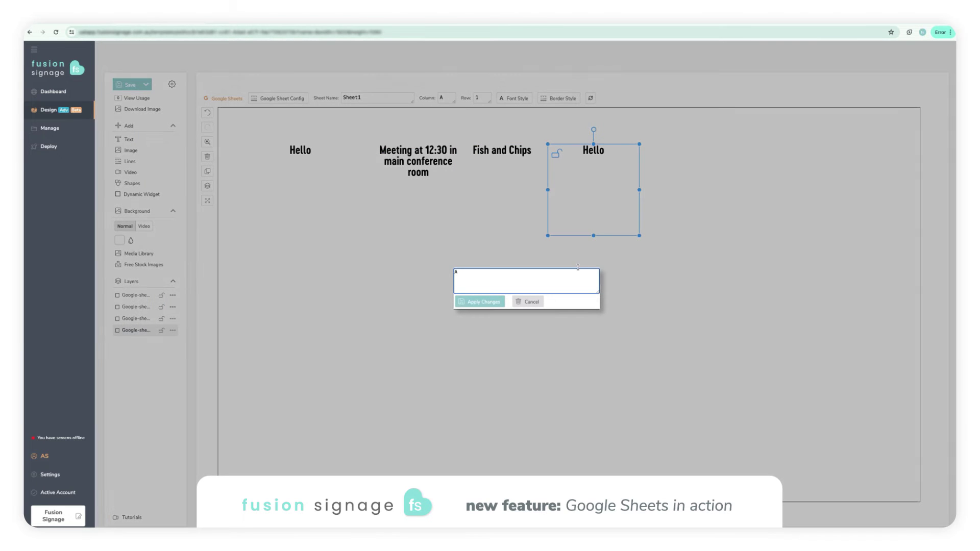
{"action": "left_click", "coordinate": [480, 302]}
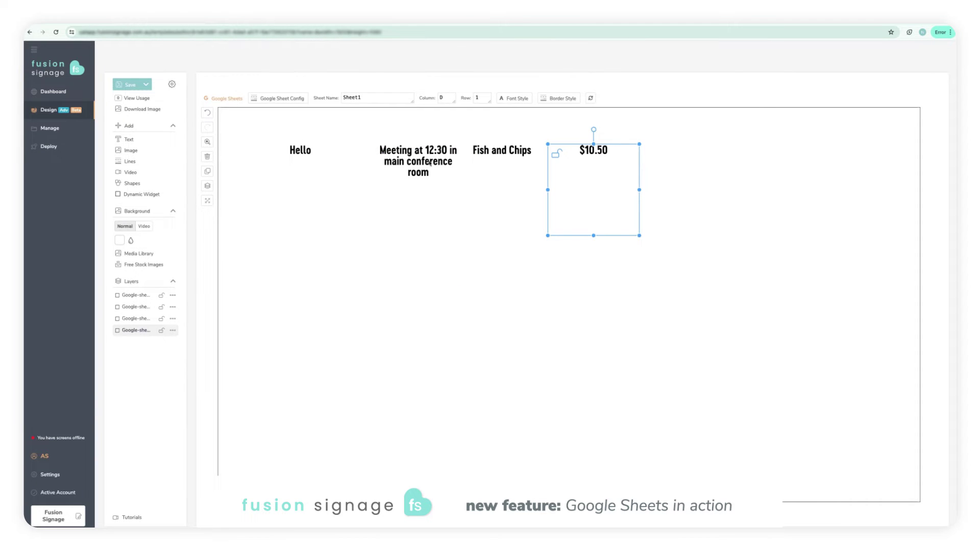
Reposition the meeting notice, Fish and Chips and $10.50 widgets on the canvas.
{"action": "left_click_drag", "start_coordinate": [430, 163], "coordinate": [298, 315]}
{"action": "left_click_drag", "start_coordinate": [503, 151], "coordinate": [649, 271]}
{"action": "left_click_drag", "start_coordinate": [594, 152], "coordinate": [725, 273]}
{"action": "left_click", "coordinate": [837, 420]}
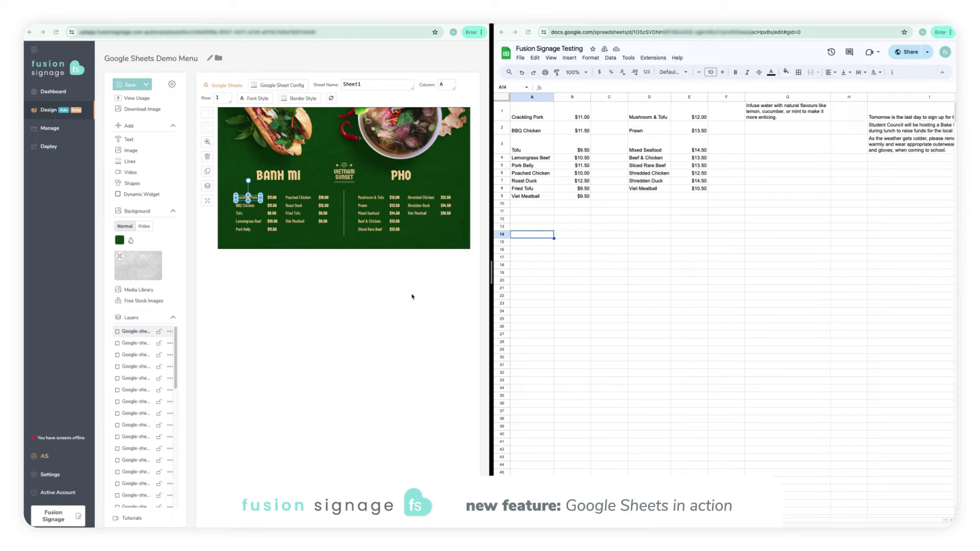
{"action": "left_click", "coordinate": [269, 86]}
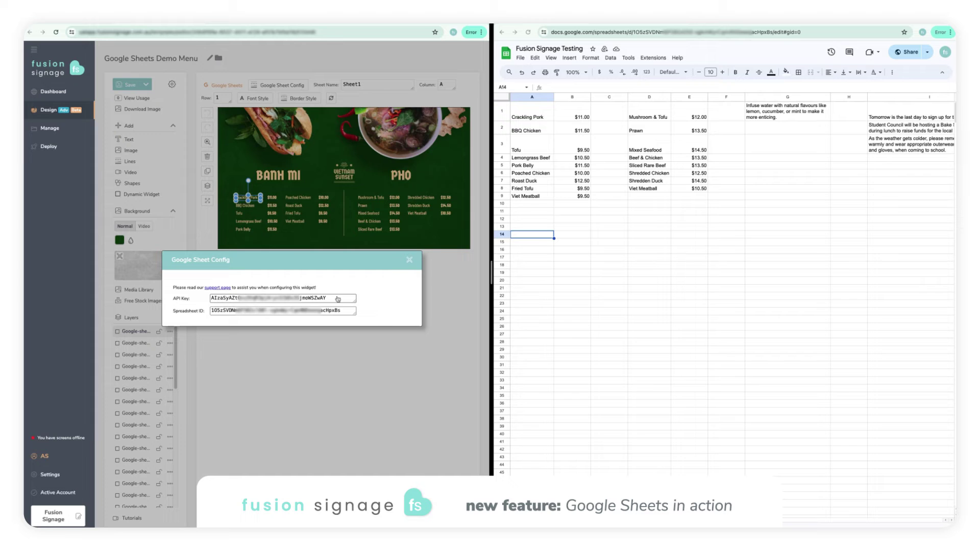
{"action": "left_click", "coordinate": [319, 366]}
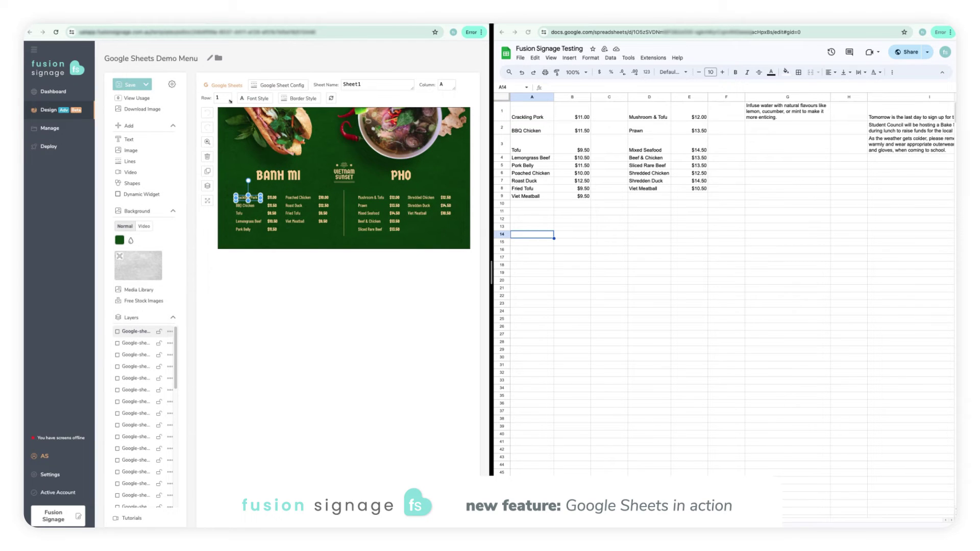
{"action": "left_click", "coordinate": [245, 206]}
{"action": "left_click", "coordinate": [243, 214]}
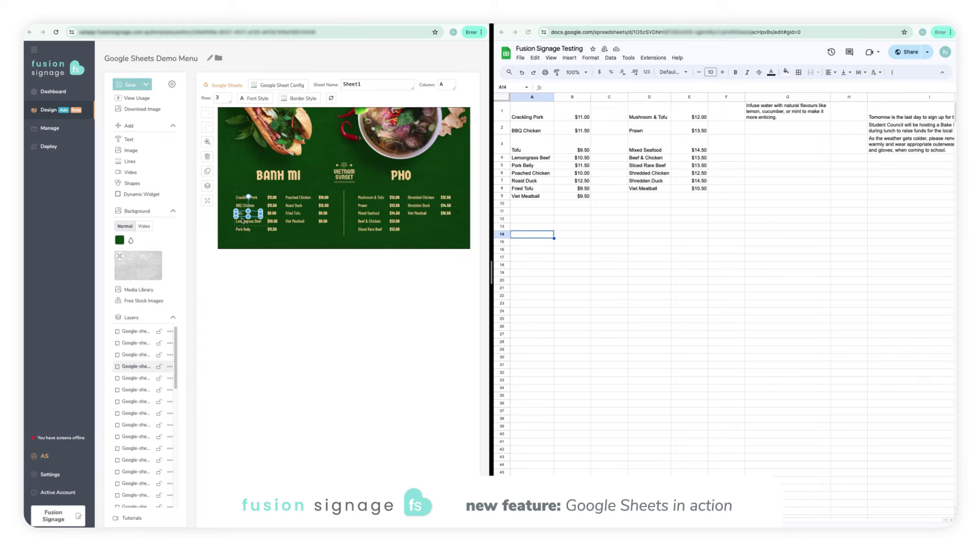
{"action": "left_click", "coordinate": [245, 223]}
{"action": "left_click", "coordinate": [273, 198]}
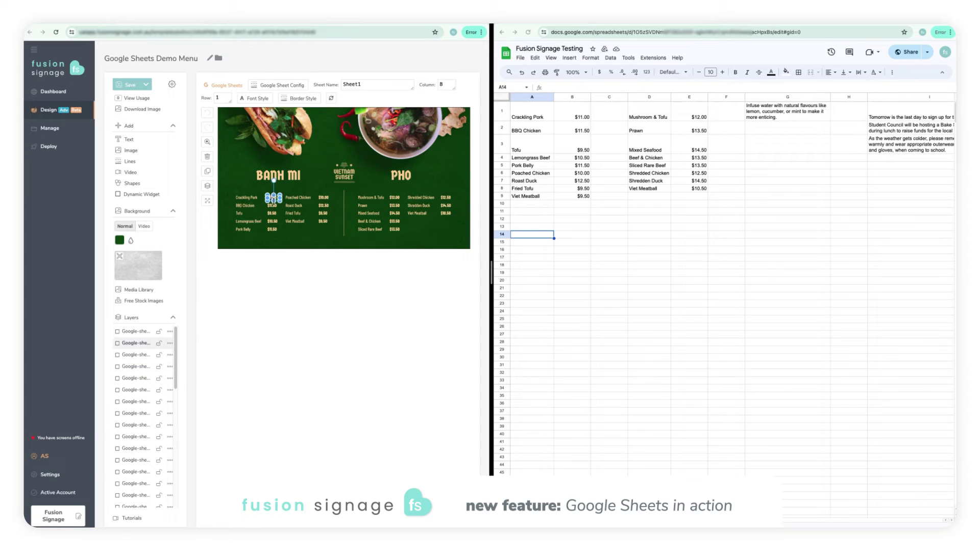
{"action": "left_click", "coordinate": [274, 206]}
{"action": "left_click", "coordinate": [274, 215]}
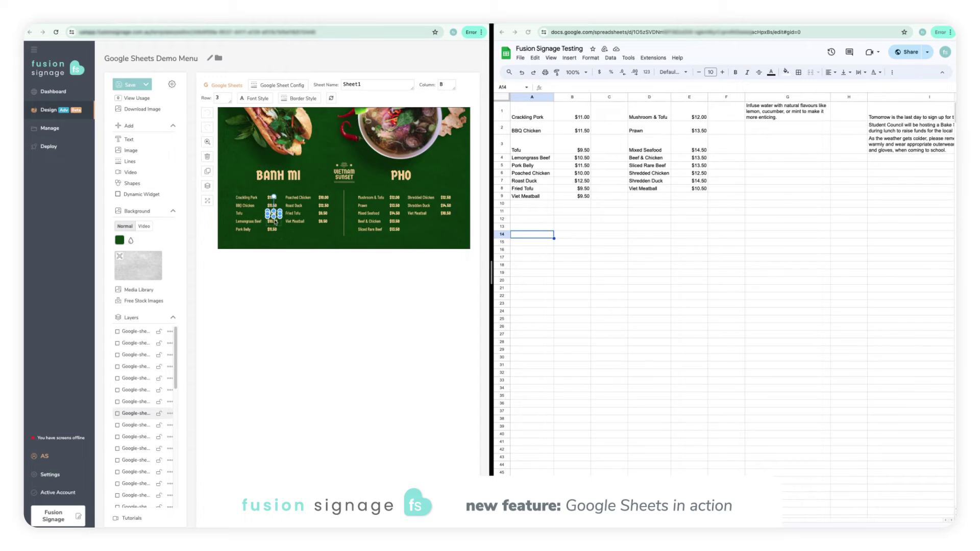
{"action": "left_click", "coordinate": [301, 197]}
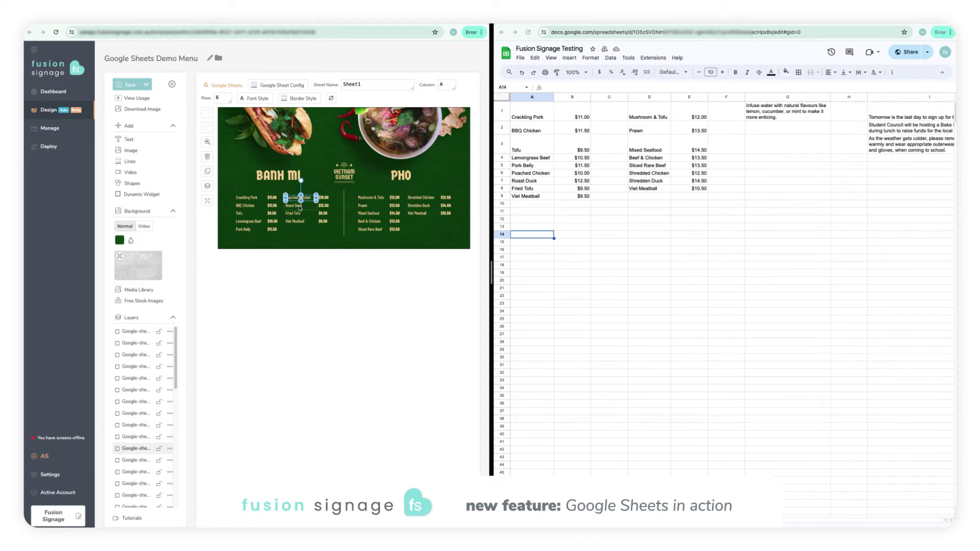
{"action": "left_click", "coordinate": [376, 209]}
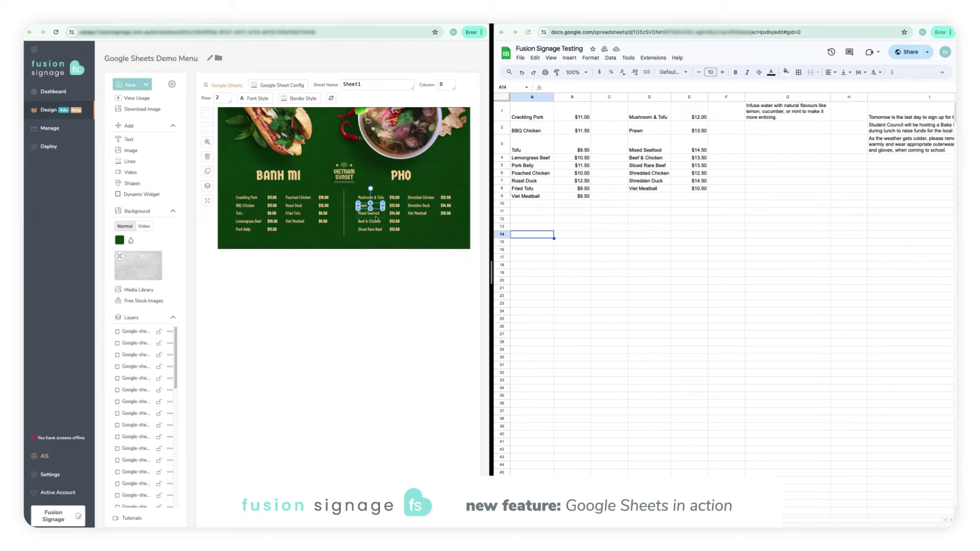
{"action": "left_click", "coordinate": [336, 128]}
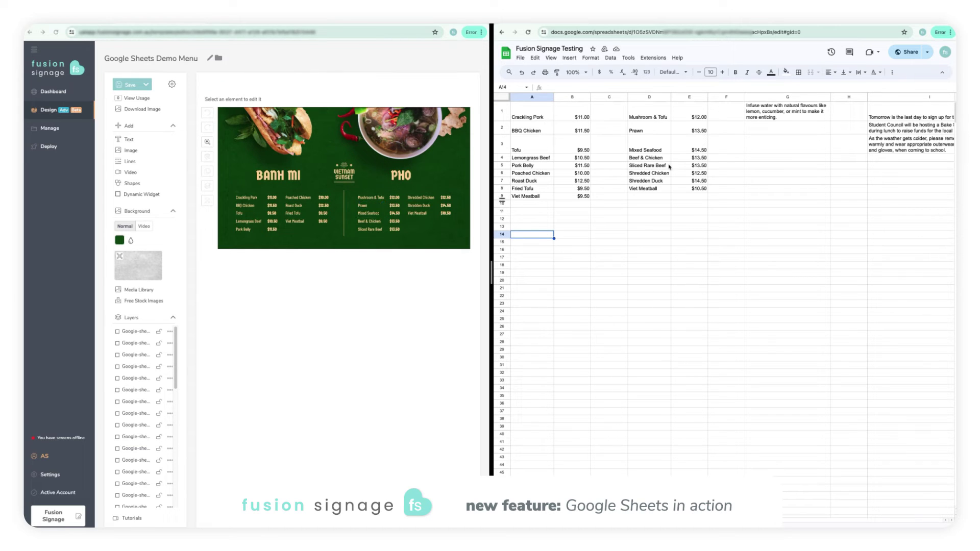
Change BBQ Chicken in B2 to 13.50 and Poached Chicken in B6 to 12.00.
{"action": "left_click_drag", "start_coordinate": [529, 115], "coordinate": [702, 204]}
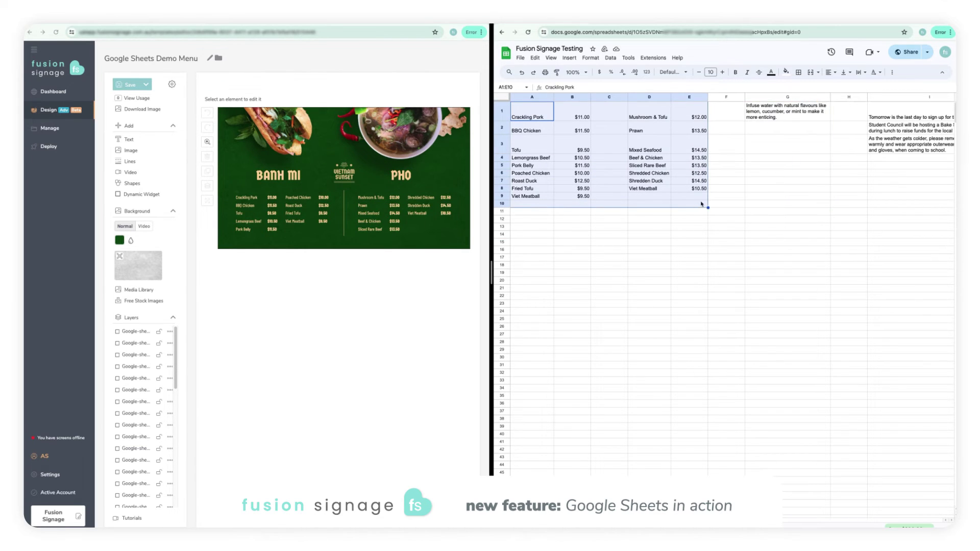
{"action": "left_click", "coordinate": [573, 130]}
{"action": "type", "text": "13.50"}
{"action": "left_click", "coordinate": [581, 234]}
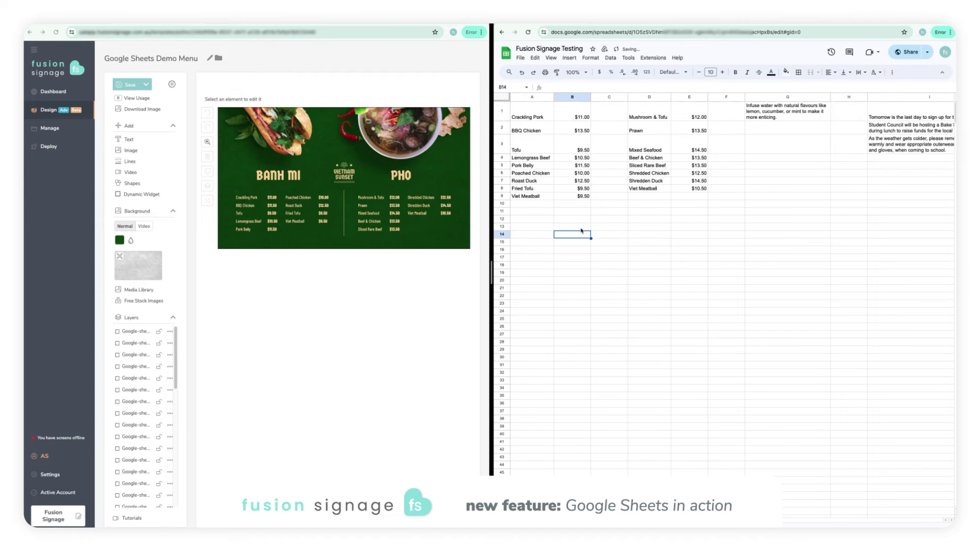
{"action": "double_click", "coordinate": [587, 172]}
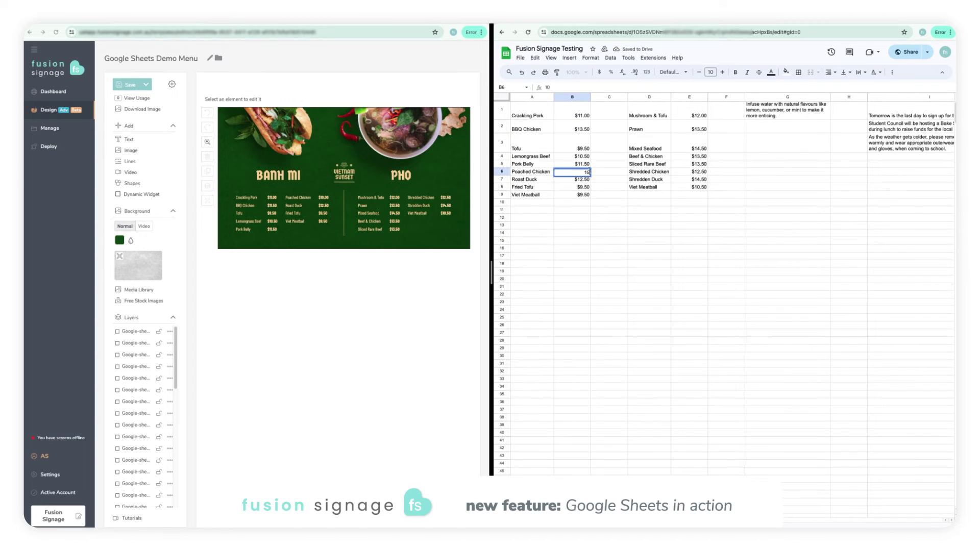
{"action": "key", "text": "BackSpace"}
{"action": "type", "text": "2"}
{"action": "key", "text": "Return"}
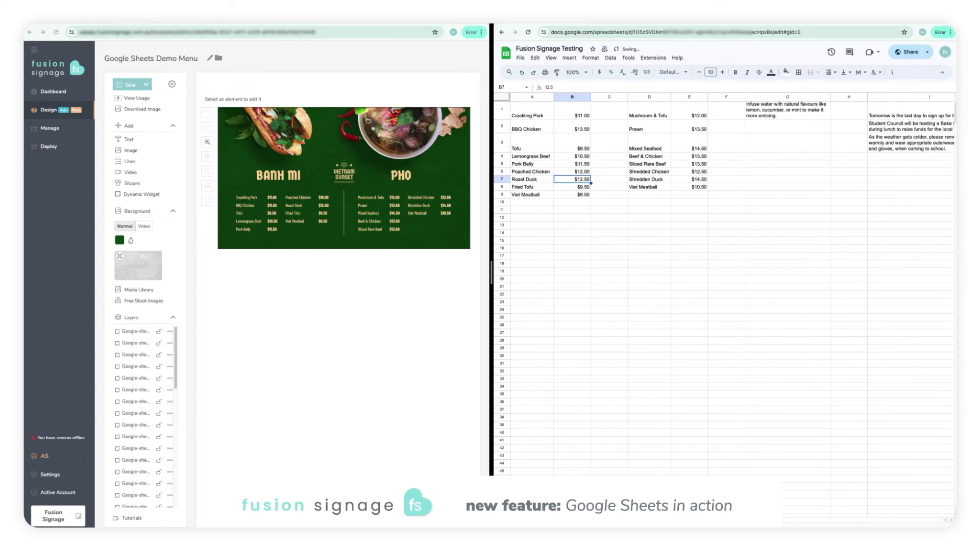
Change Beef & Chicken in E4 to 15.50 and Shredded Chicken in E6 to 14.50.
{"action": "double_click", "coordinate": [699, 156]}
{"action": "key", "text": "BackSpace"}
{"action": "type", "text": "5"}
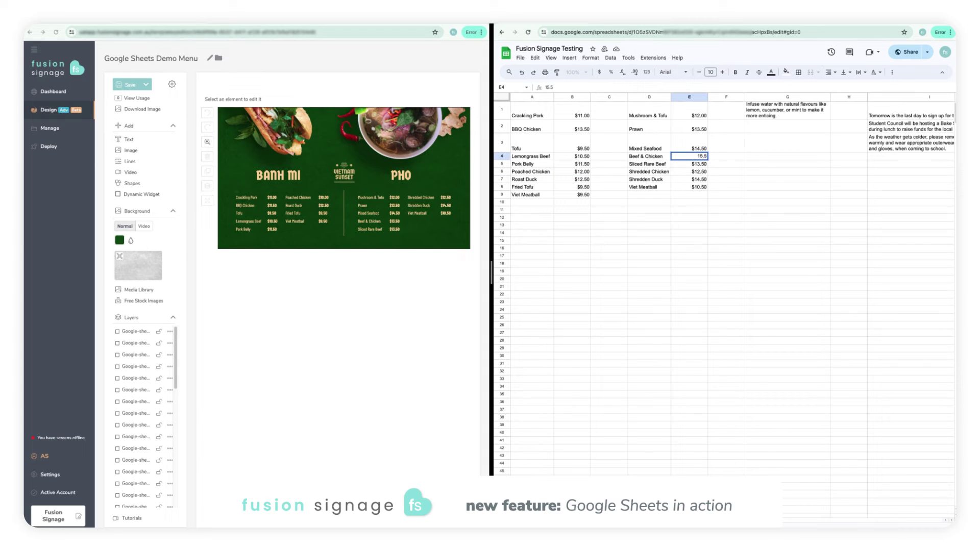
{"action": "key", "text": "Return"}
{"action": "double_click", "coordinate": [699, 172]}
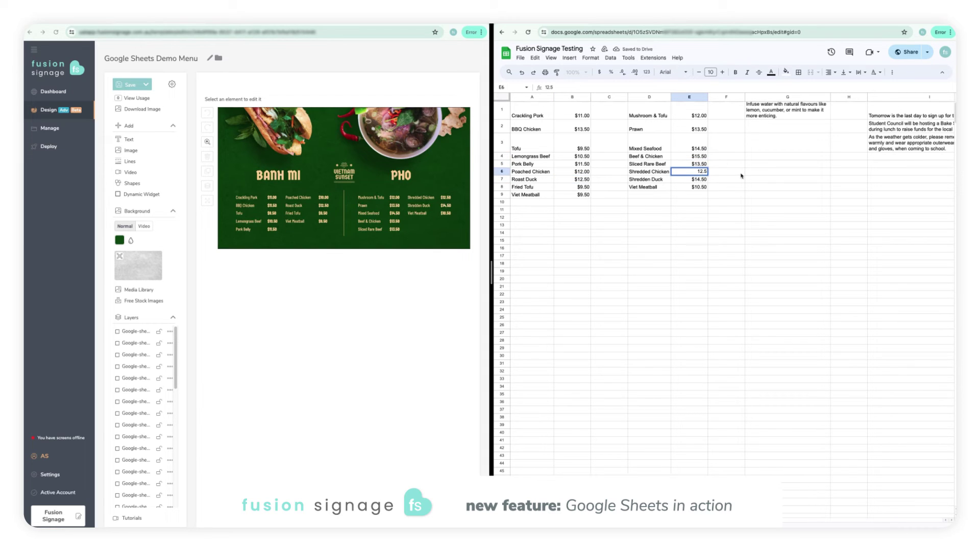
{"action": "key", "text": "Return"}
Refresh the menu design's price widget to load the new spreadsheet prices.
{"action": "left_click", "coordinate": [274, 204]}
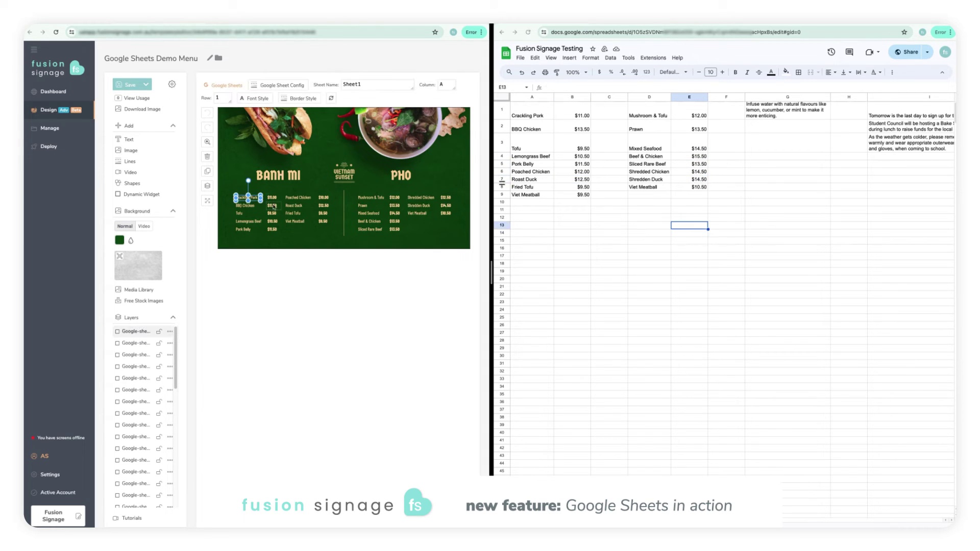
{"action": "left_click", "coordinate": [330, 102]}
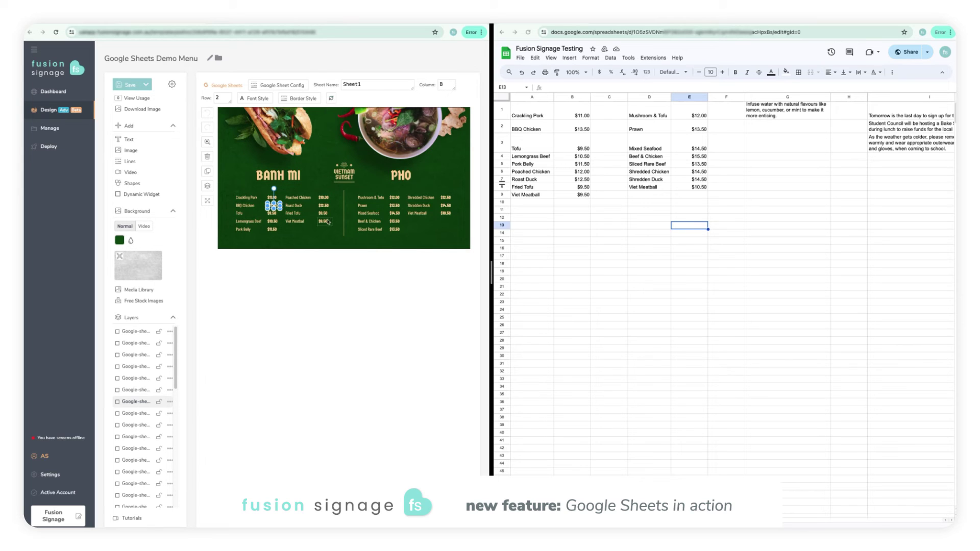
{"action": "left_click", "coordinate": [330, 272]}
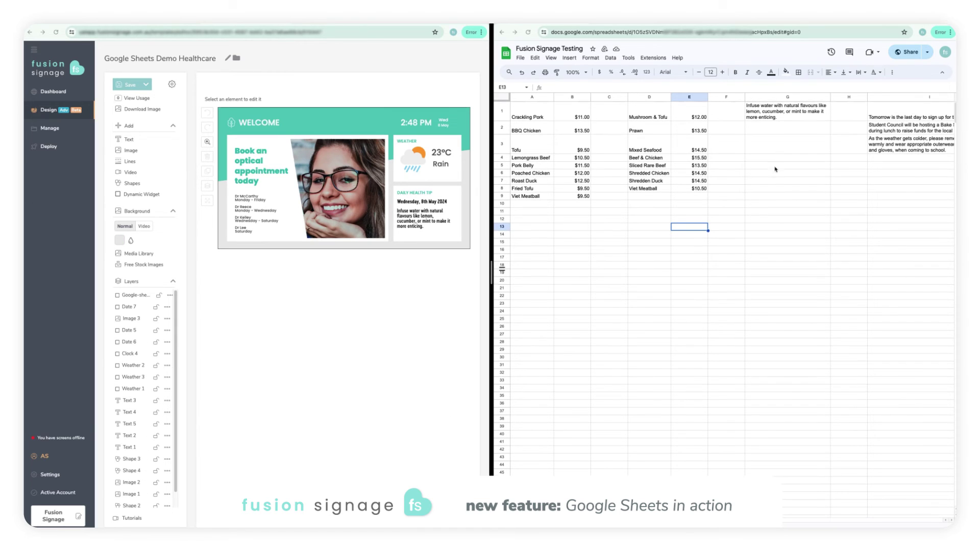
Paste the new check-up tip into G1 and refresh the healthcare design's daily tip.
{"action": "left_click", "coordinate": [777, 117]}
{"action": "left_click", "coordinate": [733, 87]}
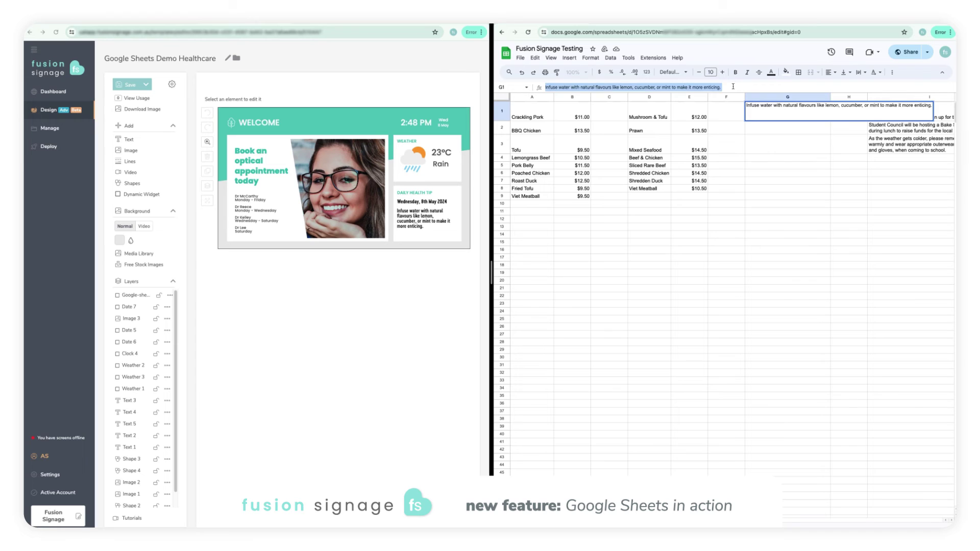
{"action": "key", "text": "ctrl+a"}
{"action": "type", "text": "Schedule routine health check-ups with your GP to monitor your overall health and catch any potential issues early."}
{"action": "left_click", "coordinate": [786, 224]}
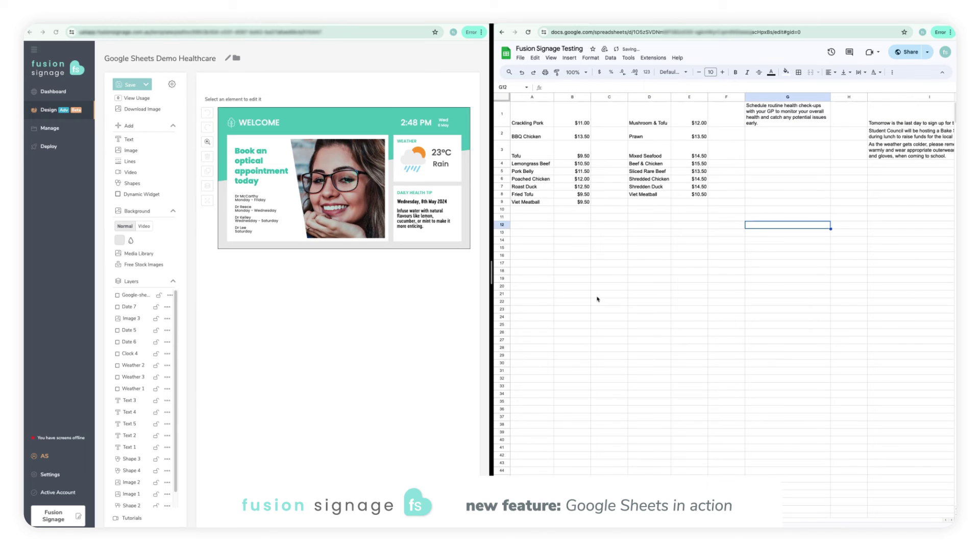
{"action": "left_click", "coordinate": [424, 217]}
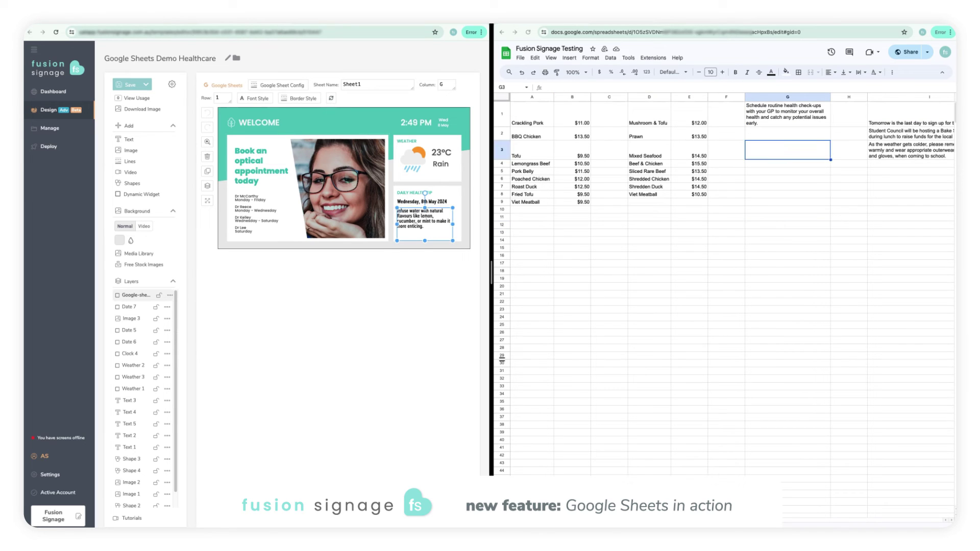
{"action": "left_click", "coordinate": [392, 226]}
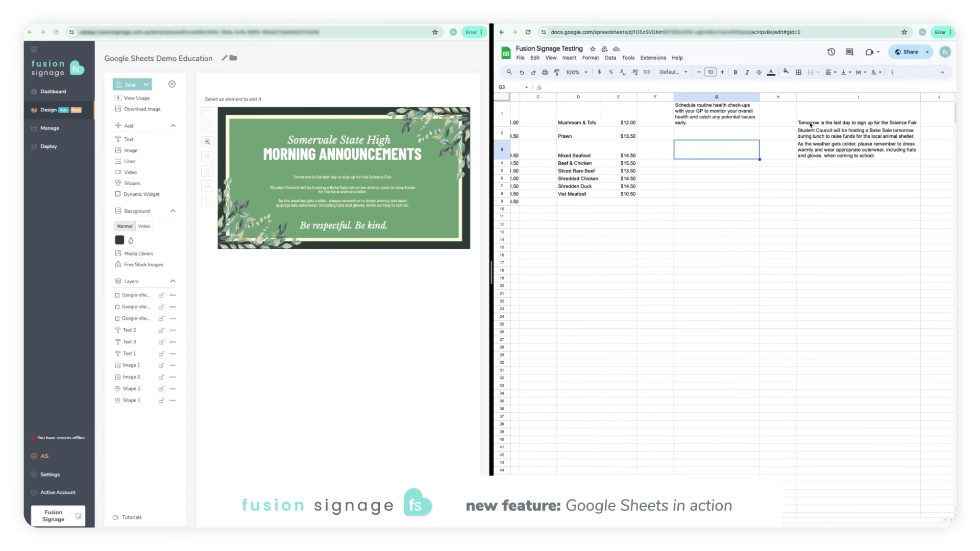
Change 'Tomorrow'/'tomorrow' to 'Today'/'today' in I1 and I2, then refresh the school announcements.
{"action": "left_click", "coordinate": [857, 114]}
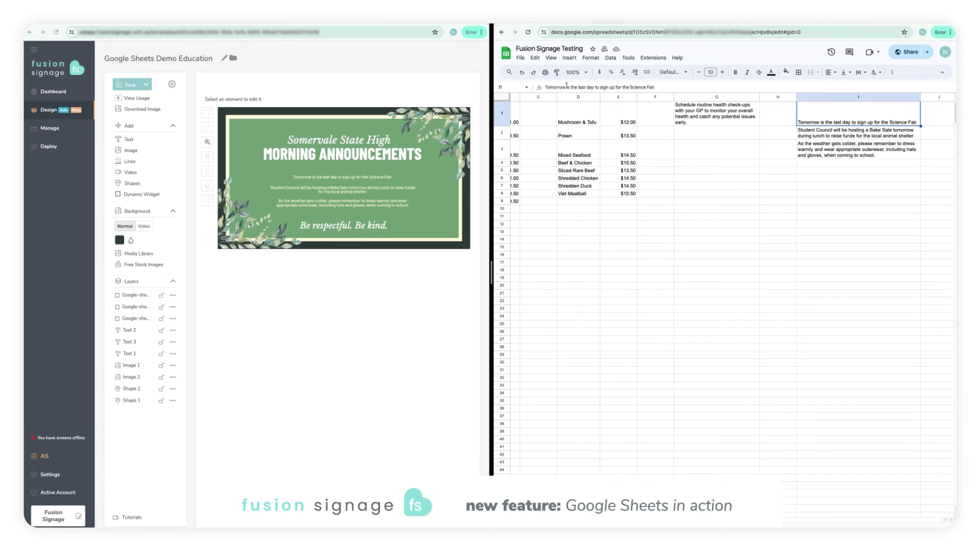
{"action": "type", "text": "Today"}
{"action": "key", "text": "Return"}
{"action": "double_click", "coordinate": [645, 87]}
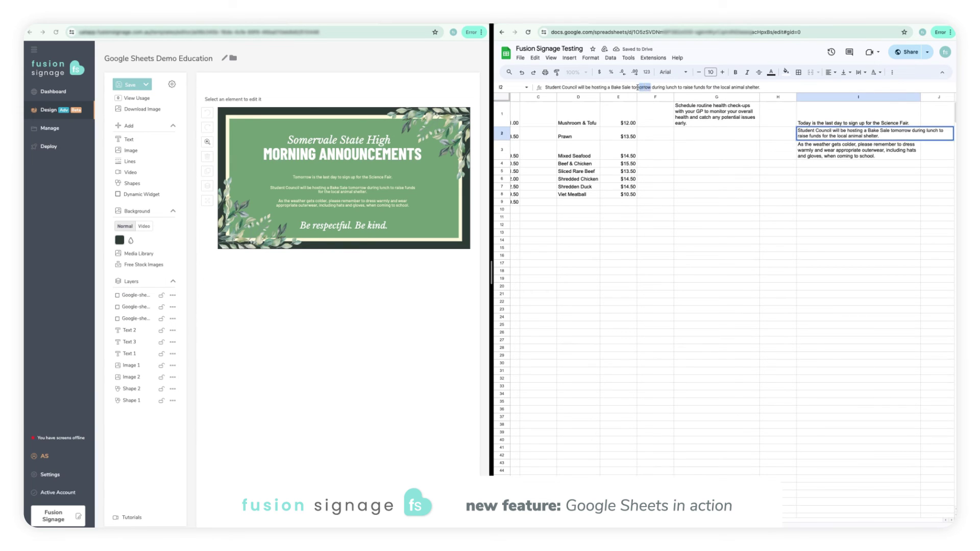
{"action": "type", "text": "today"}
{"action": "left_click", "coordinate": [829, 181]}
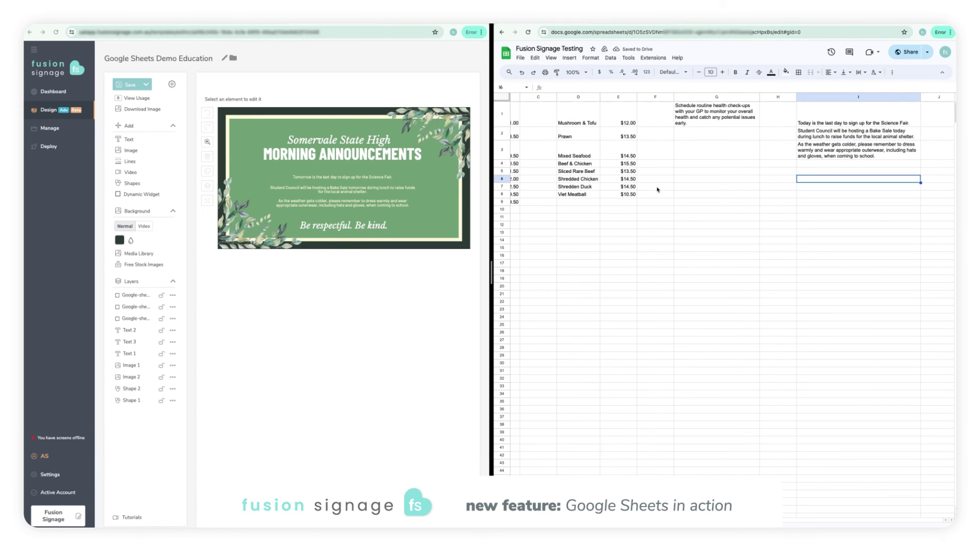
{"action": "left_click", "coordinate": [357, 177]}
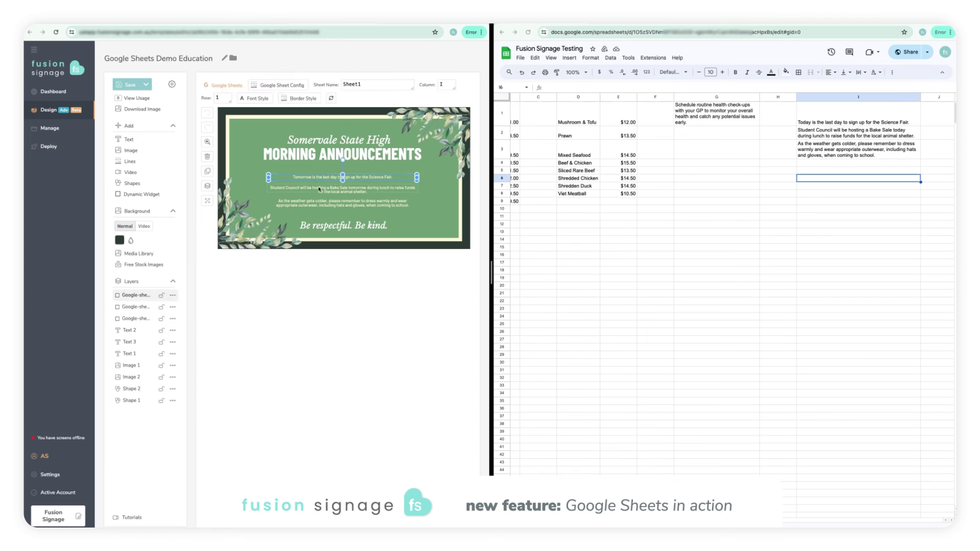
{"action": "left_click", "coordinate": [331, 99]}
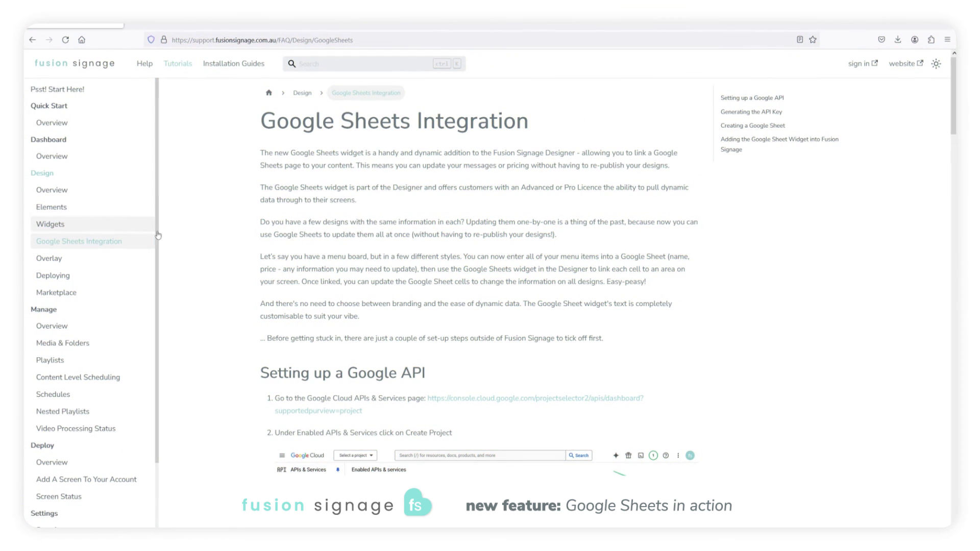
Scroll the Google Sheets Integration article down to the 'Generating the API Key' section.
{"action": "scroll", "coordinate": [194, 234], "scroll_direction": "down", "scroll_amount": 10}
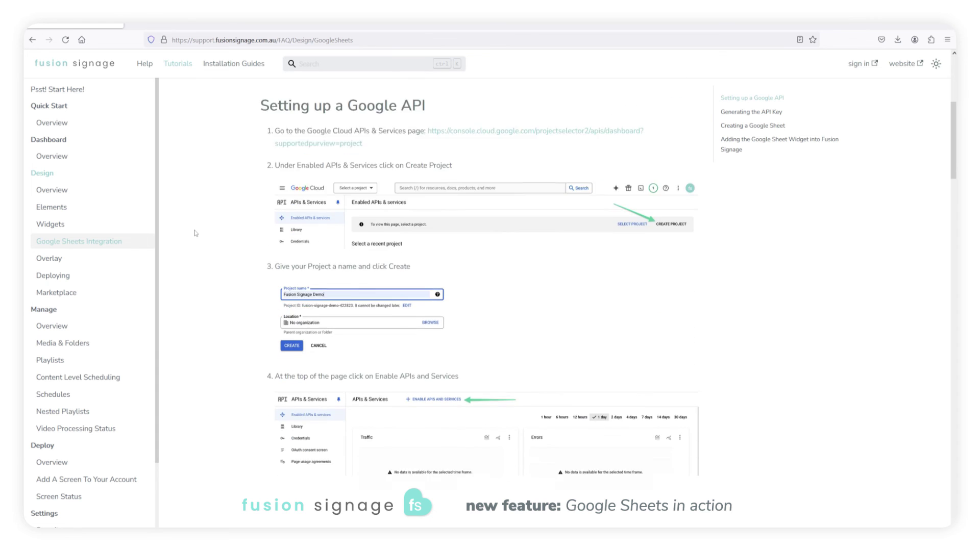
{"action": "scroll", "coordinate": [194, 233], "scroll_direction": "down", "scroll_amount": 5}
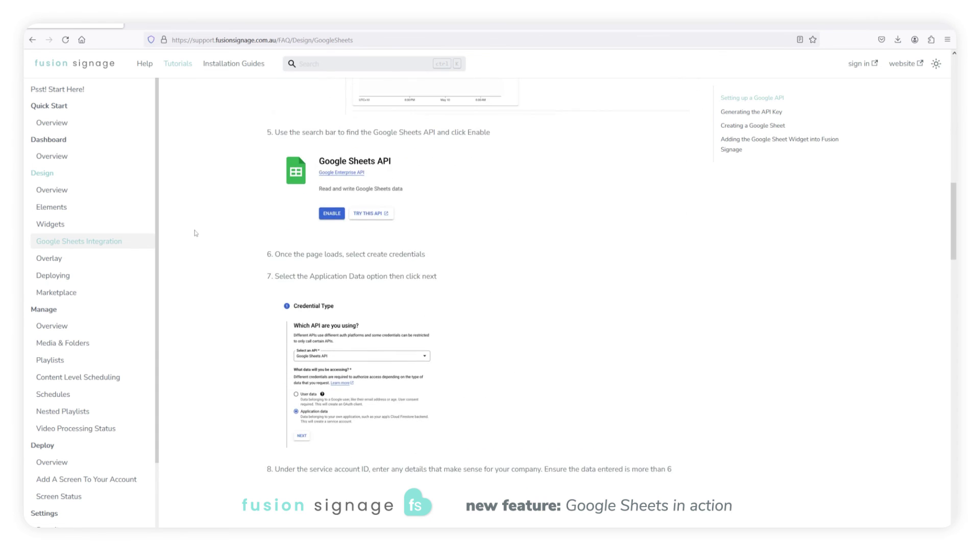
{"action": "scroll", "coordinate": [194, 234], "scroll_direction": "down", "scroll_amount": 10}
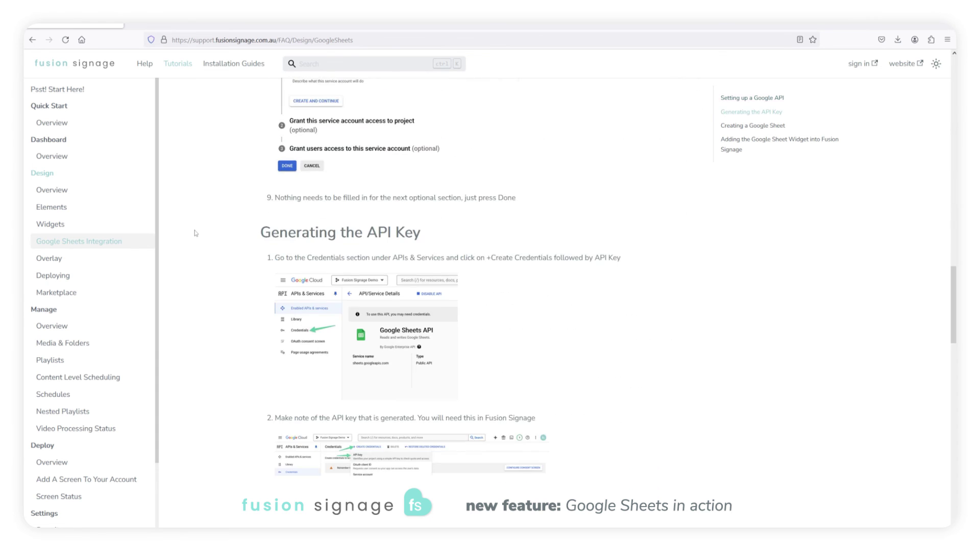